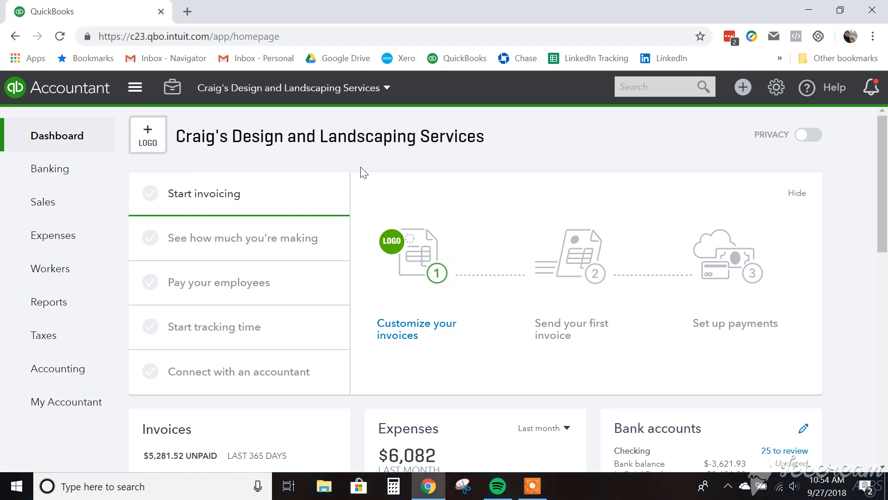
# Step: Start a new budget from the company's budgeting tool and name it Budget 1
pyautogui.click(776, 87)
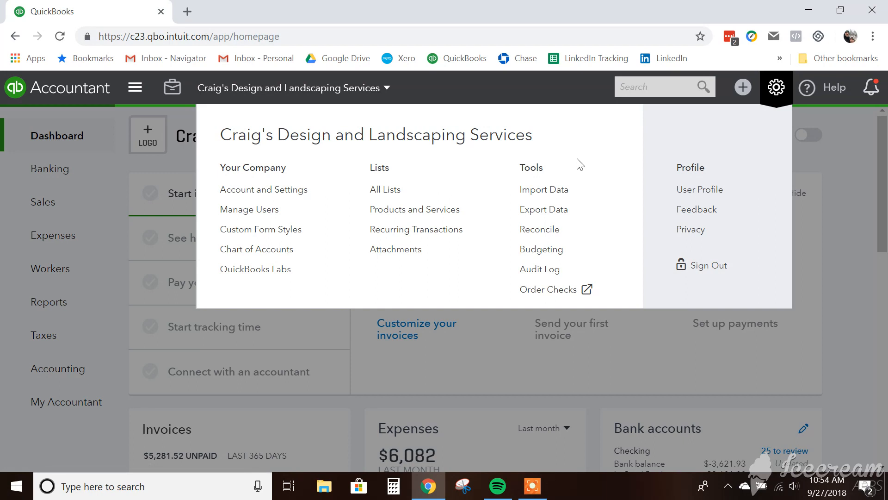
pyautogui.click(557, 251)
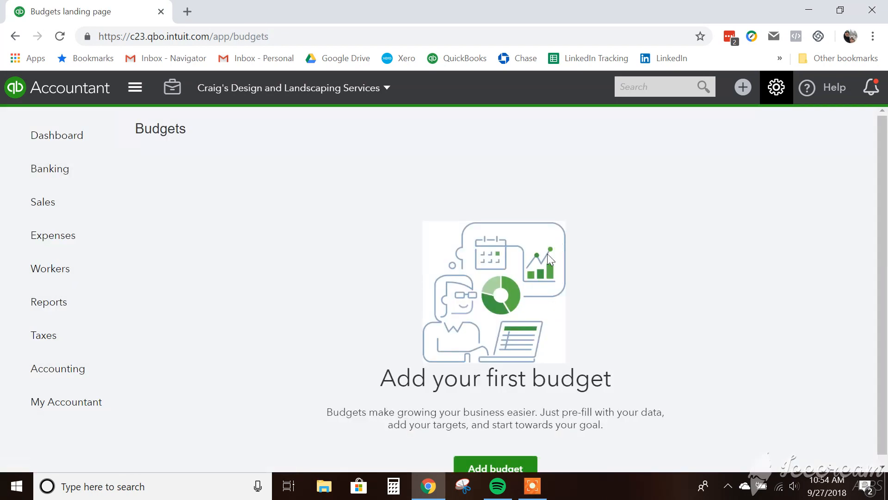
pyautogui.click(497, 460)
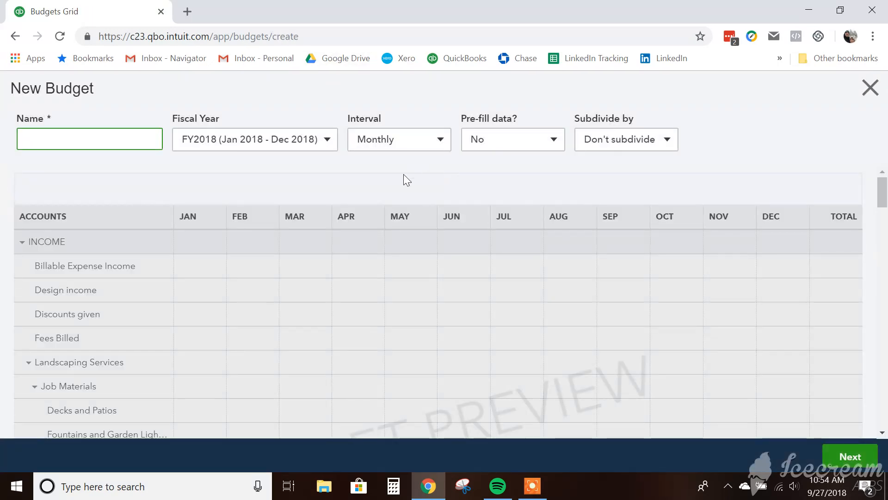
pyautogui.scroll(-18, 76, 275)
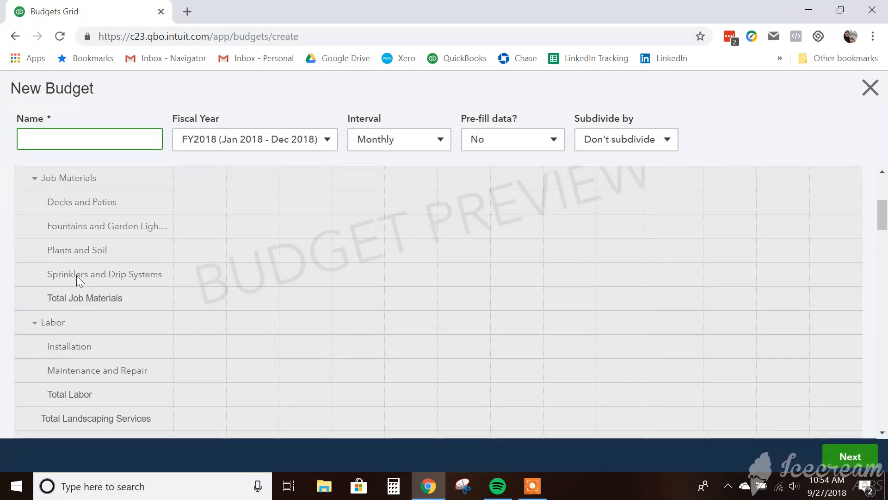
pyautogui.scroll(-3, 76, 275)
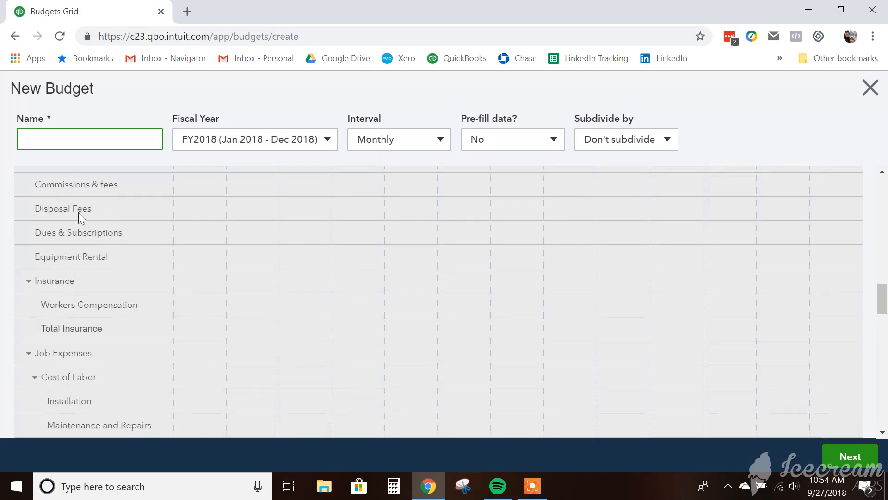
pyautogui.scroll(15, 72, 365)
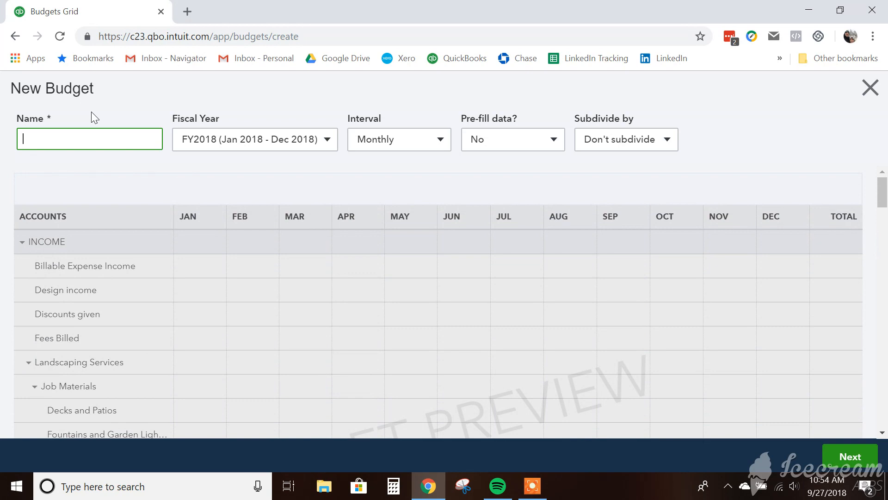
pyautogui.write('Budget 1')
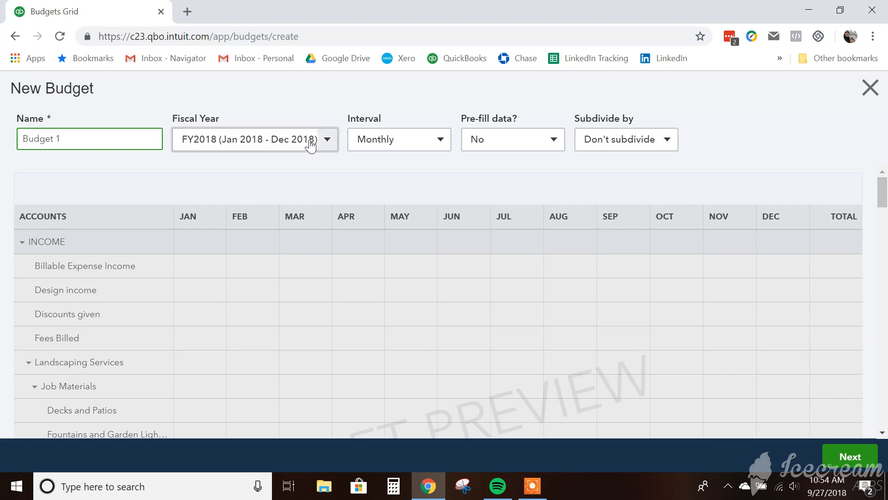
# Step: Create the budget for FY2019 (Jan 2019 - Dec 2019), pre-filled with Actual data - 2018
pyautogui.click(333, 142)
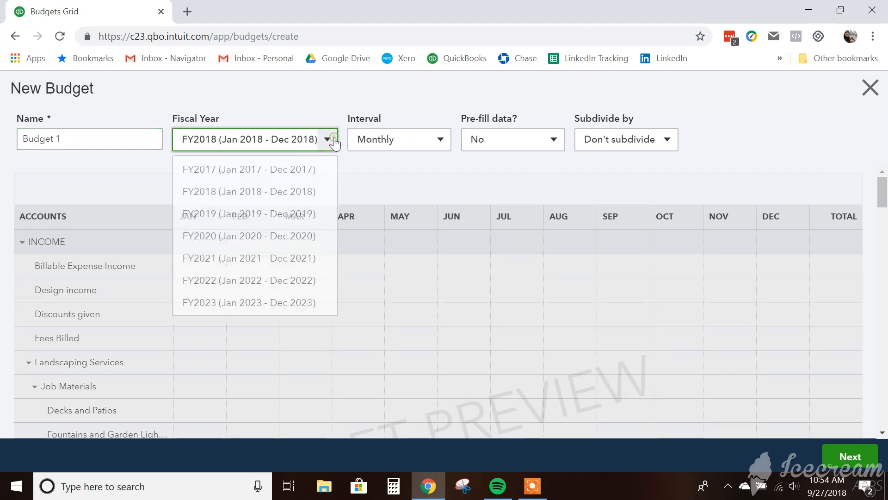
pyautogui.click(264, 218)
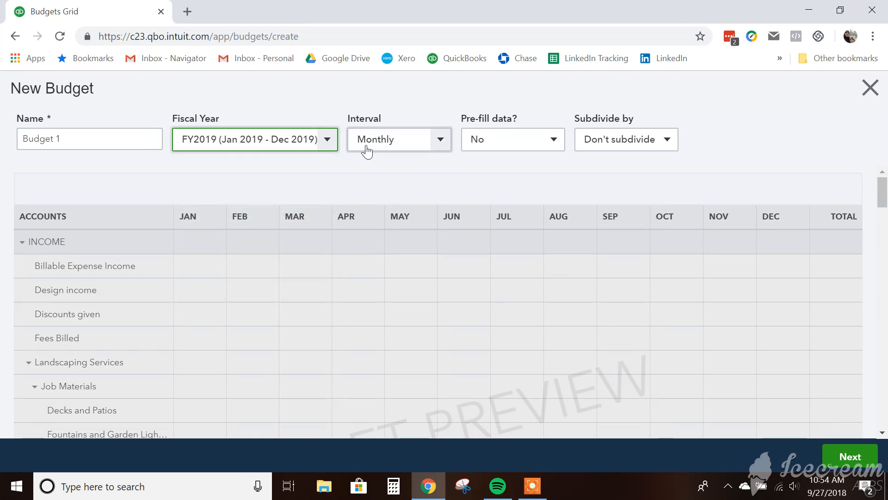
pyautogui.click(554, 141)
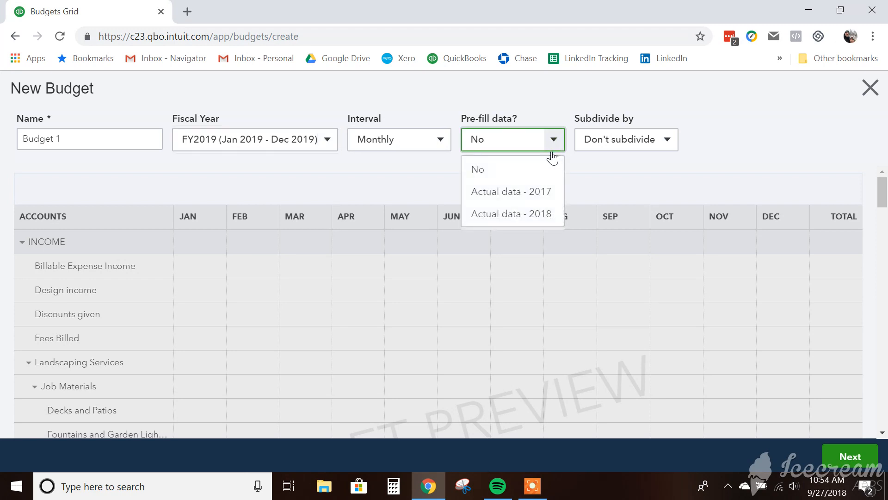
pyautogui.click(508, 217)
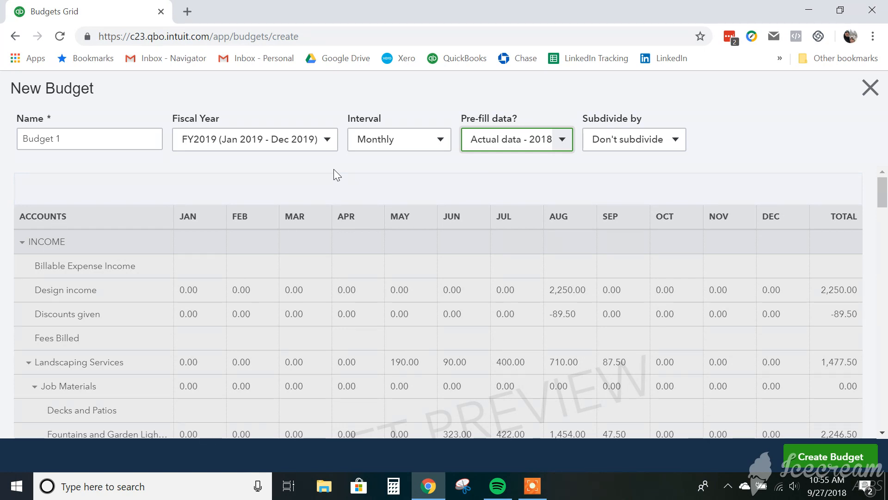
pyautogui.click(838, 460)
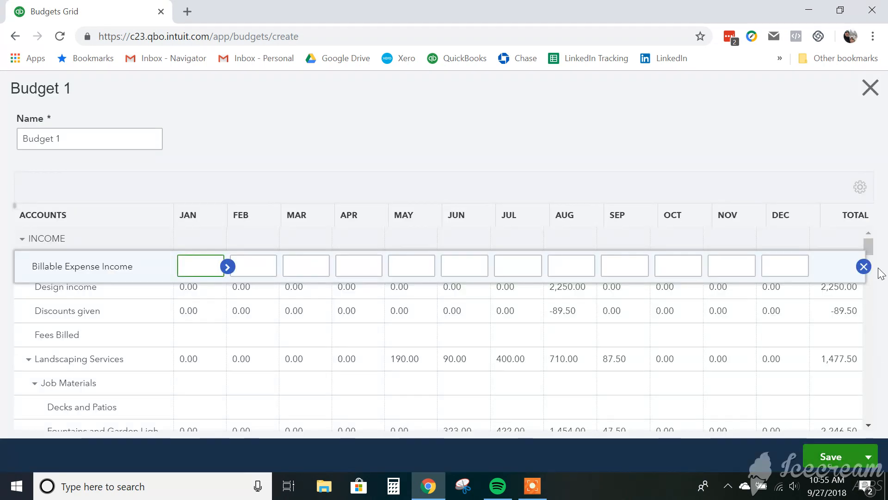
pyautogui.click(863, 266)
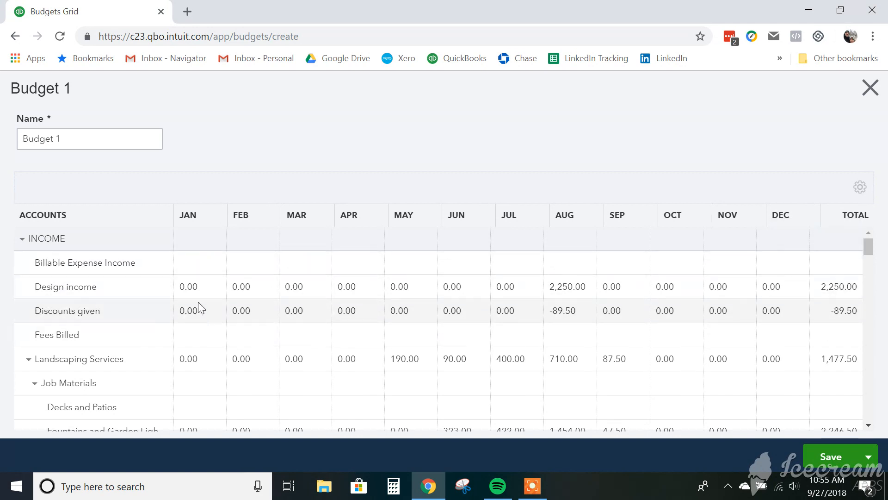
# Step: Set the Services income budget to 20,000 for May, 25,000 for June and 30,000 for July
pyautogui.scroll(-6, 354, 299)
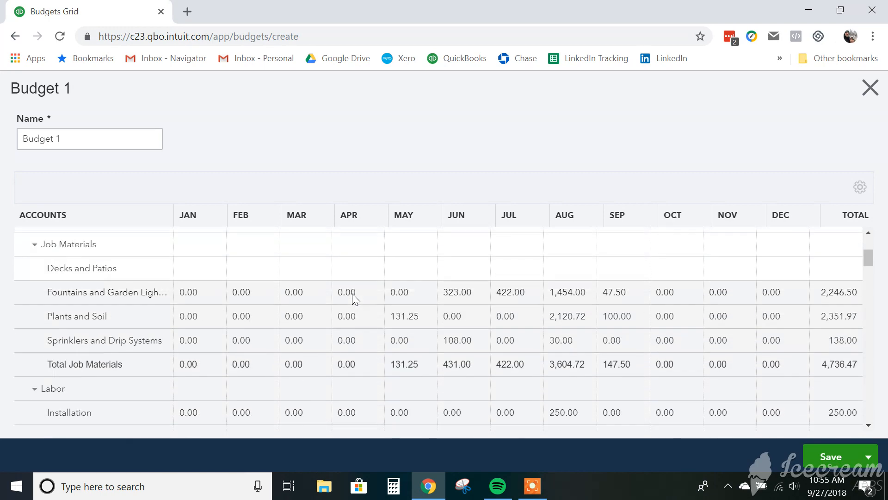
pyautogui.scroll(-3, 353, 294)
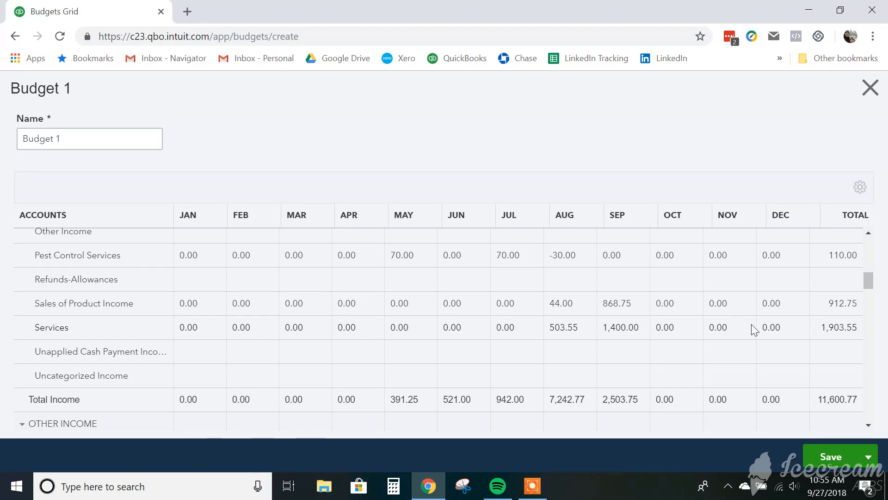
pyautogui.click(393, 331)
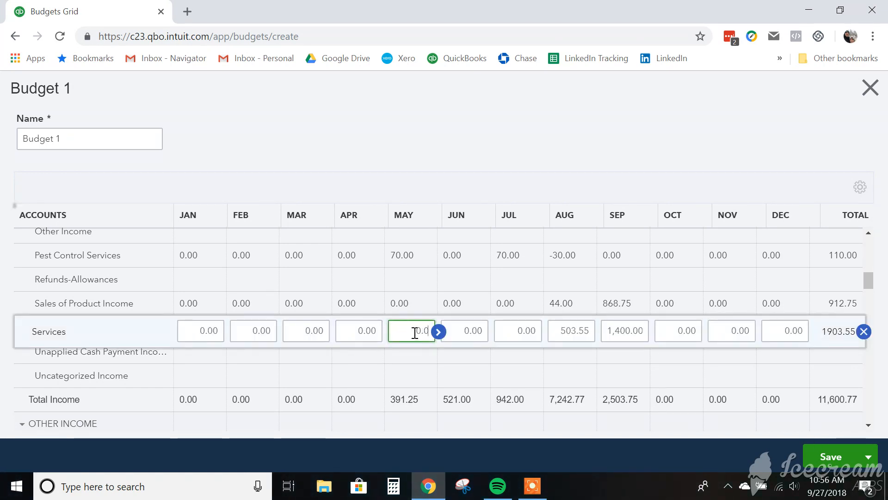
pyautogui.write('20,000')
pyautogui.click(472, 332)
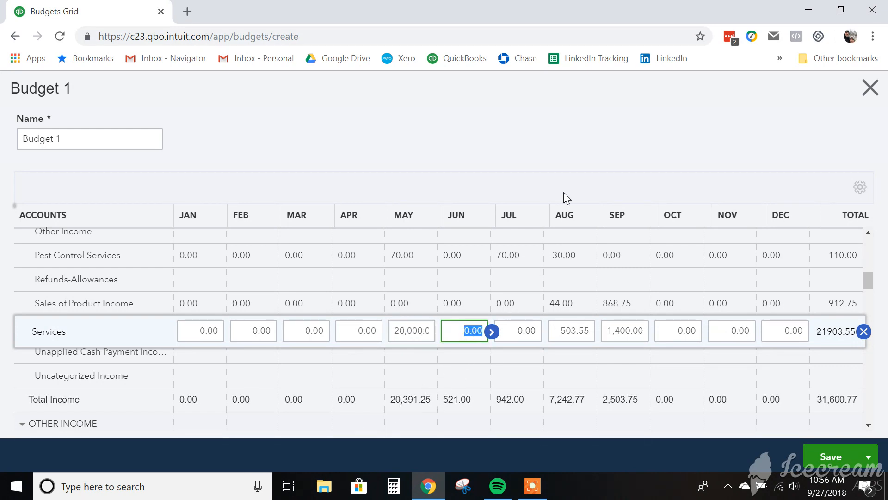
pyautogui.write('25000')
pyautogui.click(533, 333)
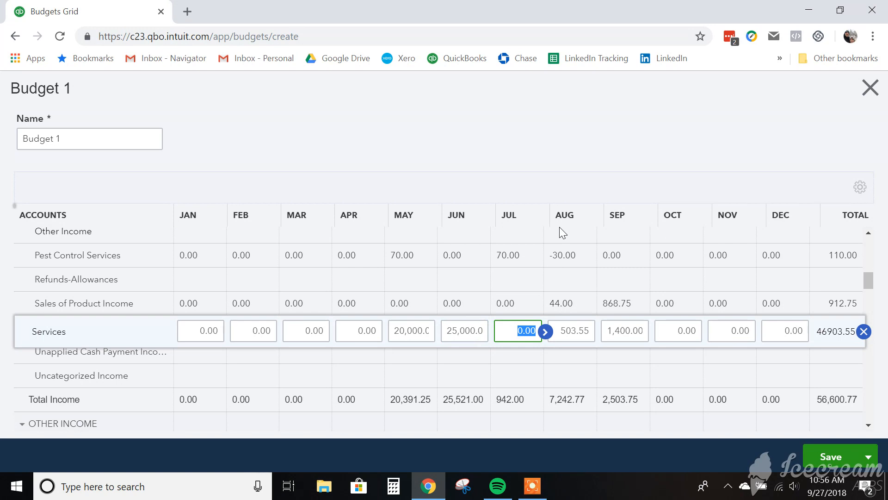
pyautogui.write('30000')
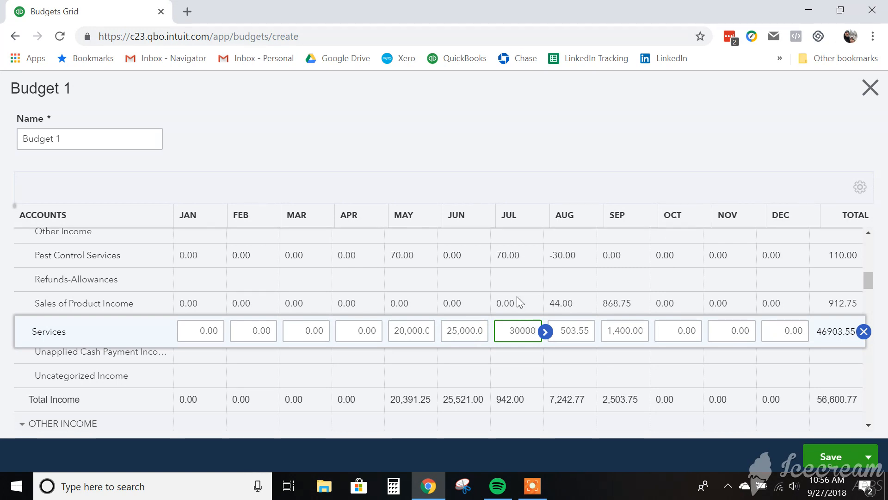
pyautogui.click(569, 339)
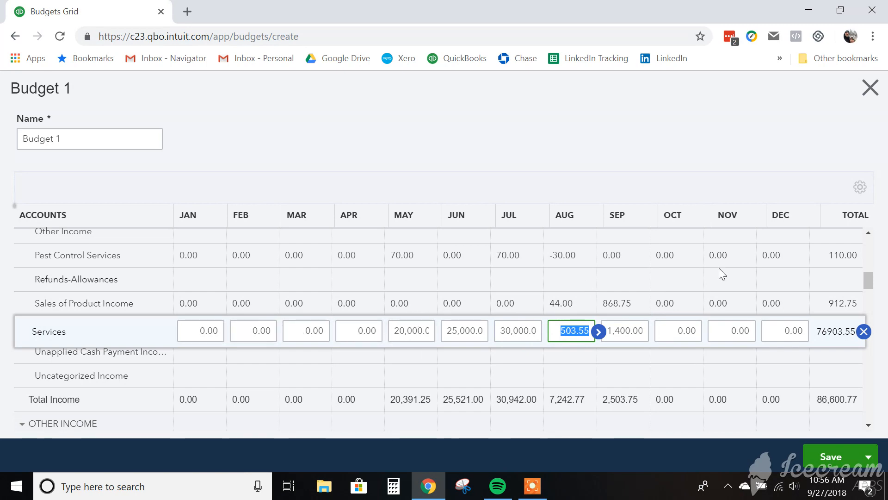
pyautogui.click(864, 333)
# Step: Set the Advertising expense budget to 1,000 for January and 800 for each month from February through December
pyautogui.scroll(-8, 346, 326)
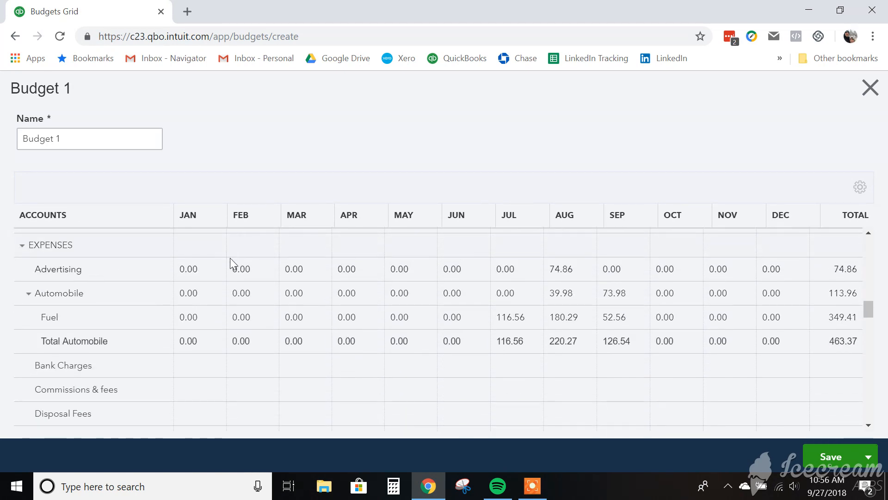
pyautogui.click(188, 272)
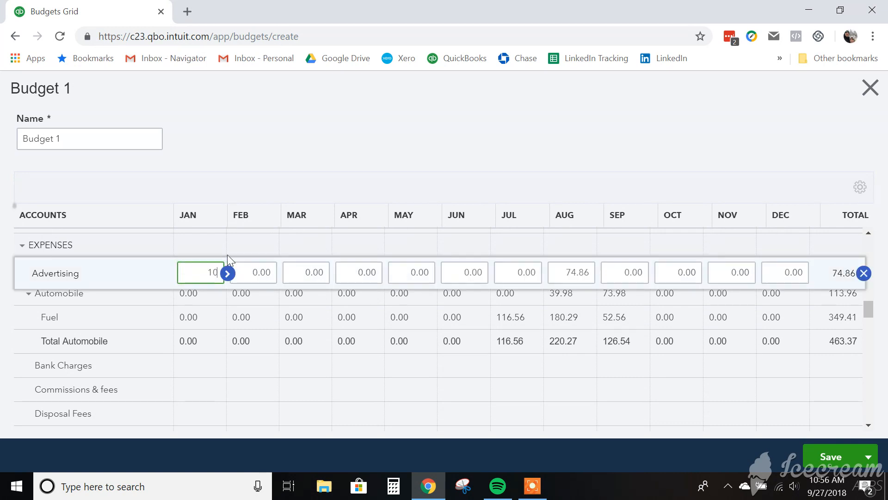
pyautogui.write('1000')
pyautogui.press('Tab')
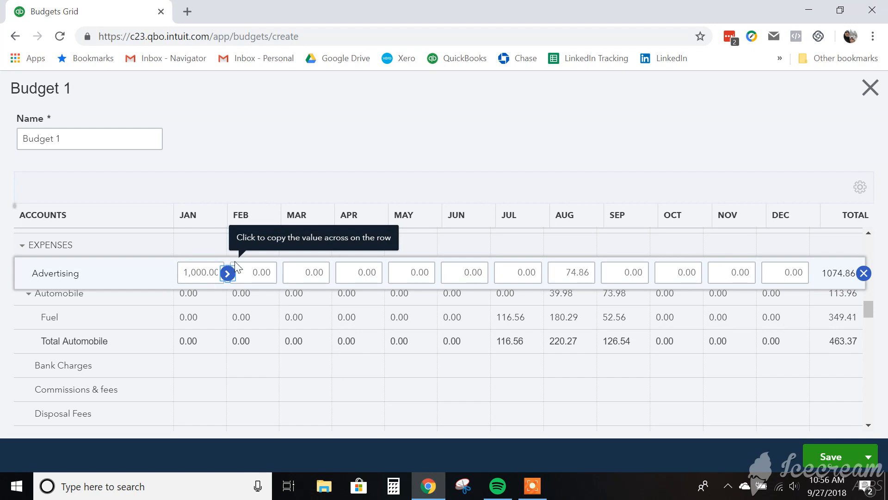
pyautogui.press('Tab')
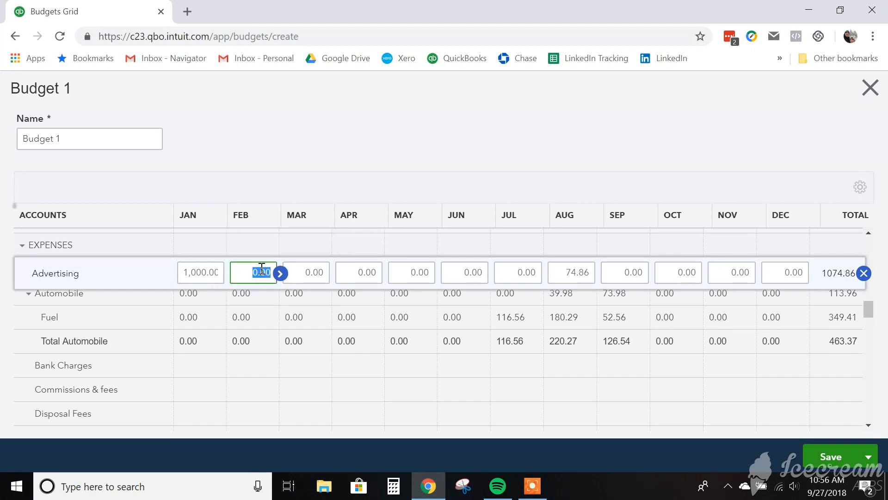
pyautogui.write('800')
pyautogui.click(281, 274)
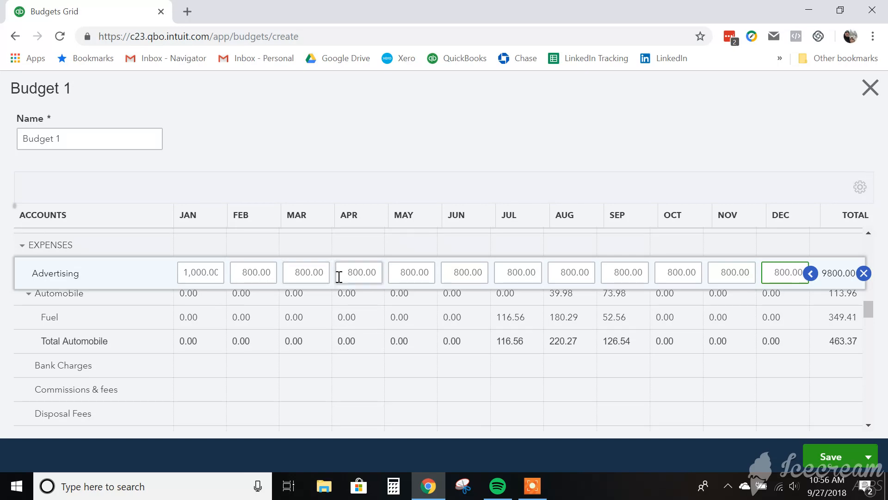
# Step: Save Budget 1 and close it to return to the budgets list
pyautogui.scroll(-9, 265, 335)
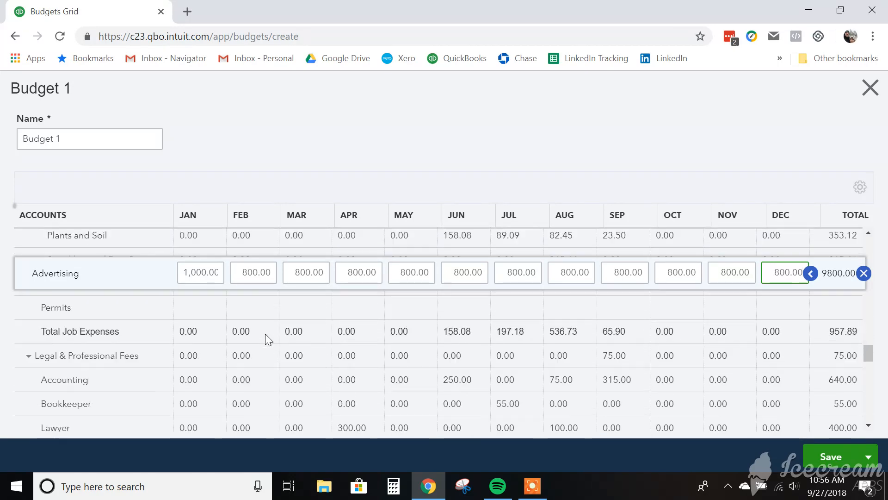
pyautogui.scroll(-5, 265, 334)
pyautogui.scroll(8, 265, 334)
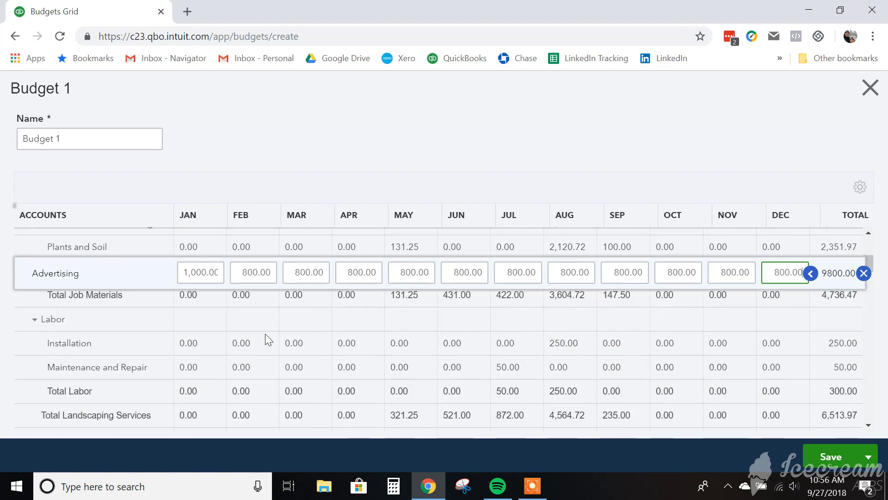
pyautogui.scroll(5, 265, 334)
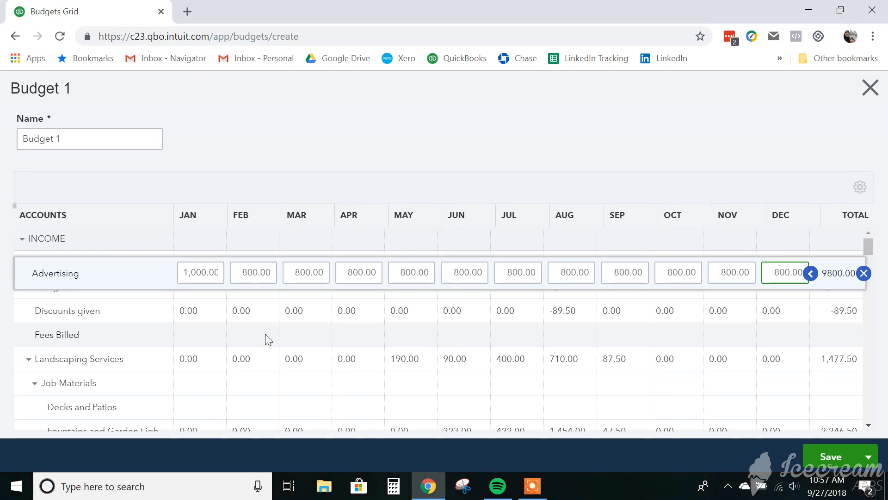
pyautogui.click(832, 454)
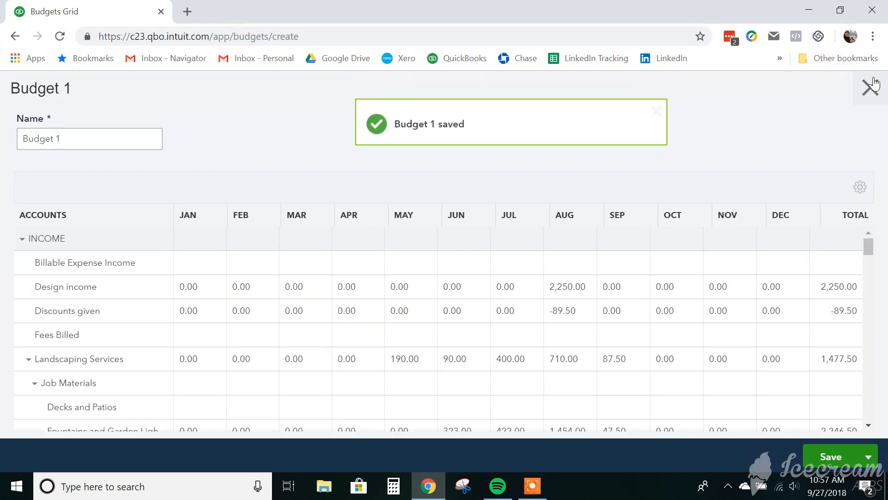
pyautogui.click(870, 87)
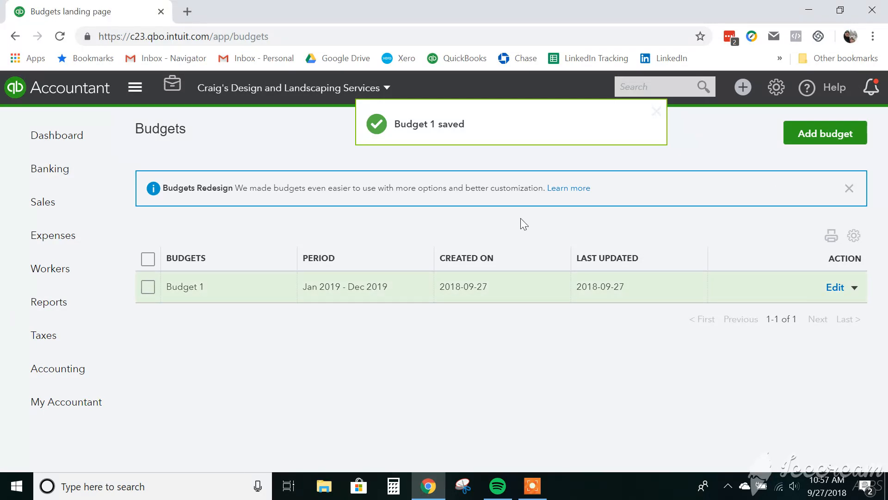
pyautogui.click(856, 288)
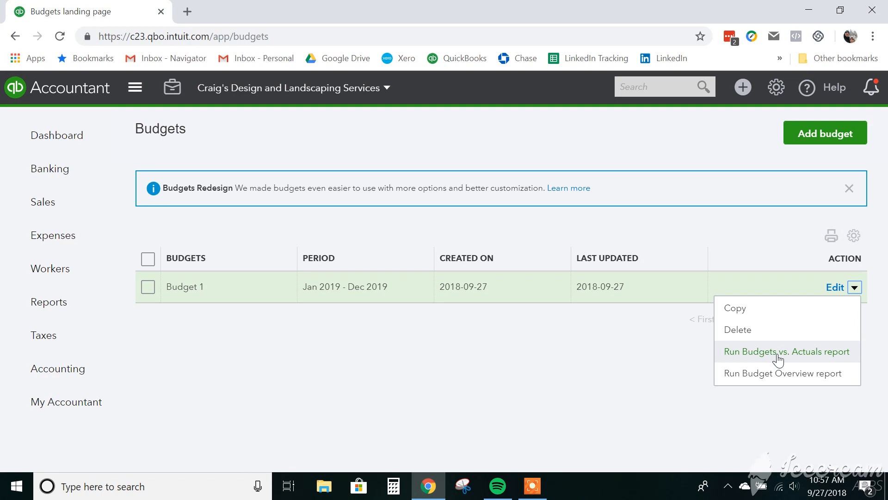
pyautogui.click(646, 360)
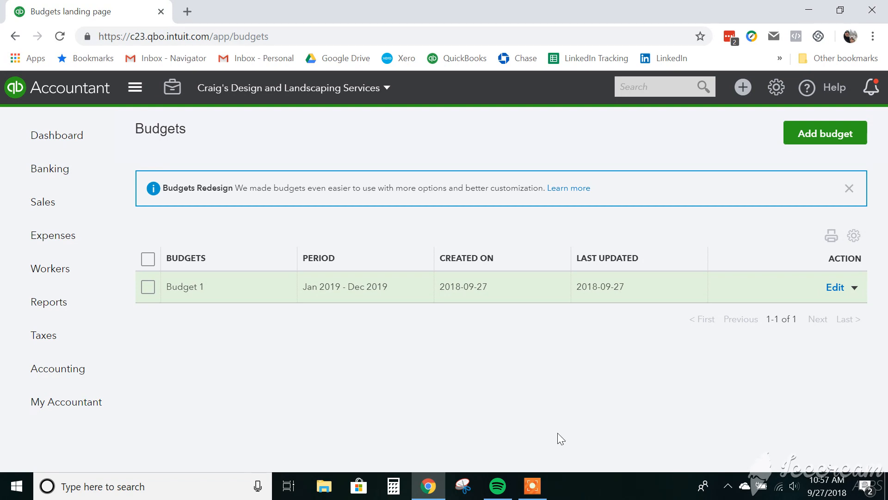
pyautogui.click(532, 486)
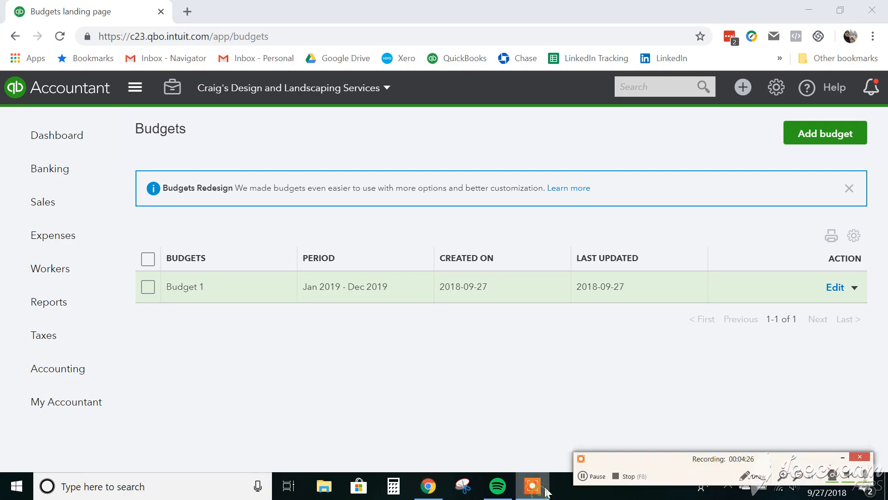